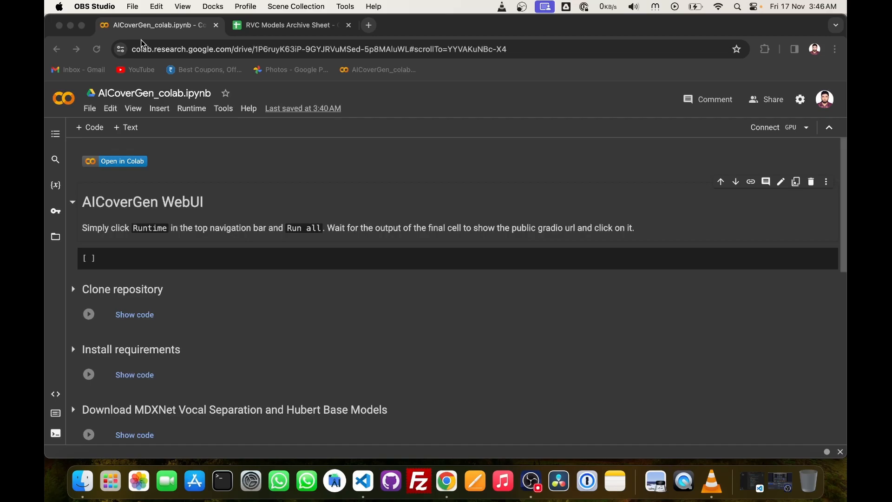
# - Examine the list of voice models and their download URLs in the RVC Models Archive Sheet, sorted by downloads
pyautogui.click(256, 26)
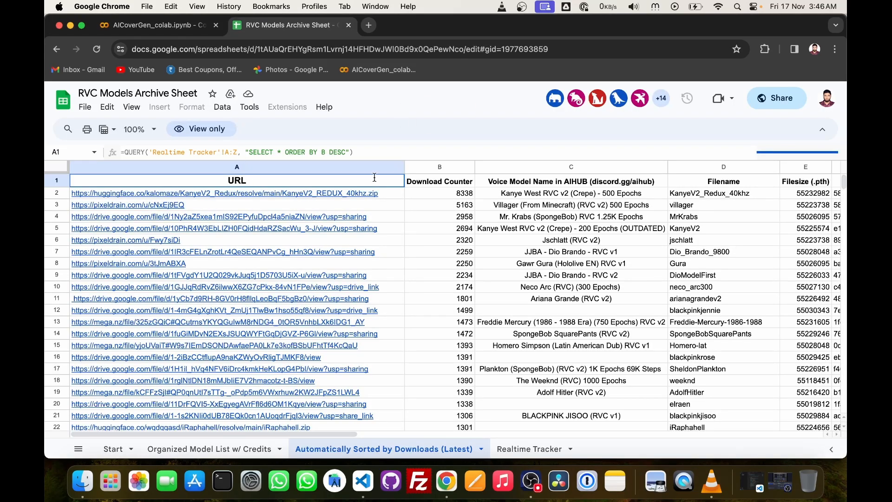
pyautogui.scroll(-3, 294, 328)
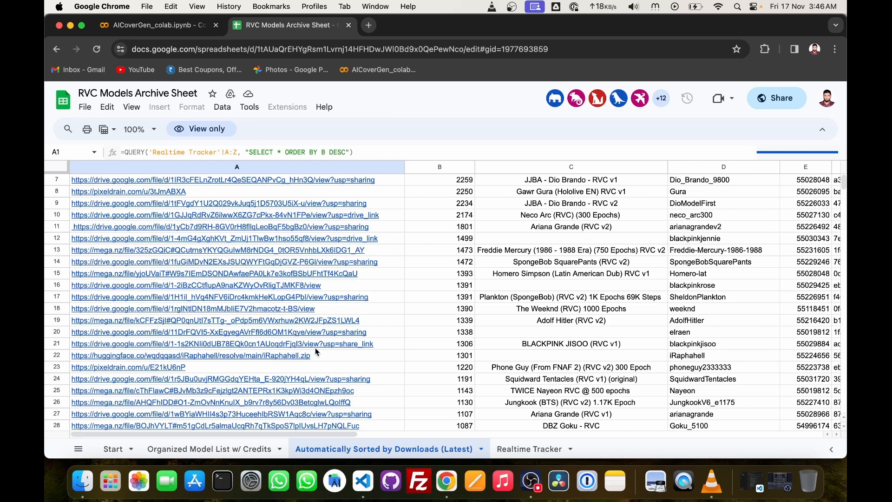
pyautogui.hscroll(5, 315, 347)
pyautogui.hscroll(-5, 315, 348)
pyautogui.hscroll(8, 315, 347)
pyautogui.hscroll(-8, 555, 362)
pyautogui.scroll(-6, 554, 362)
pyautogui.scroll(-2, 554, 361)
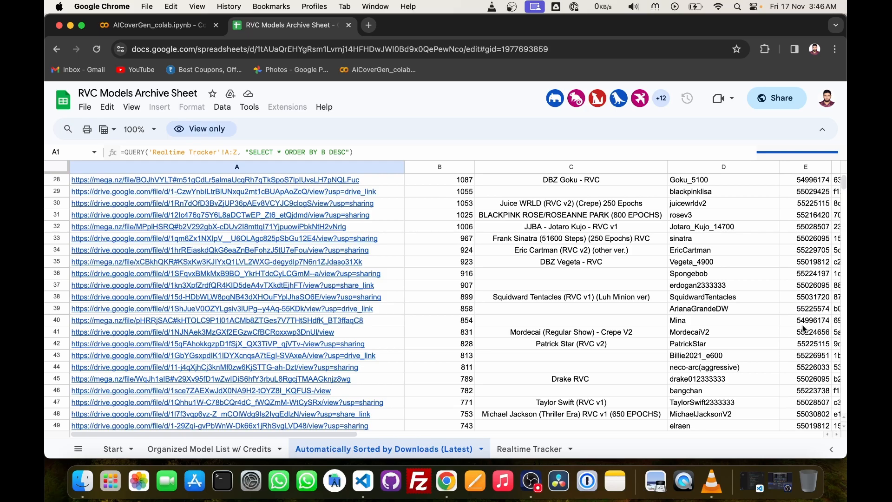
pyautogui.scroll(-5, 804, 328)
pyautogui.scroll(-2, 584, 348)
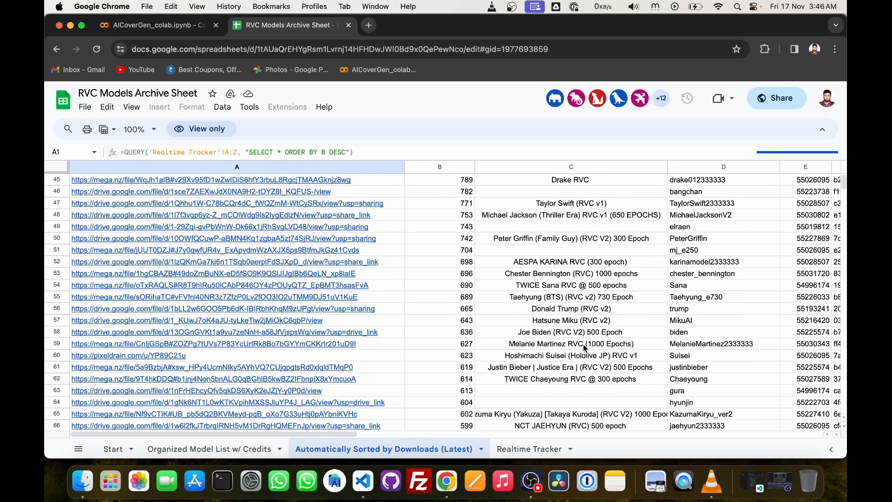
pyautogui.scroll(-10, 583, 345)
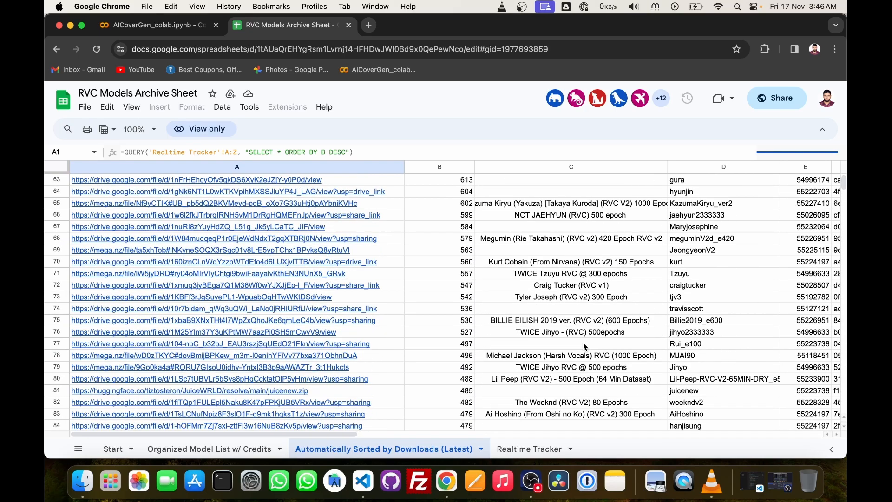
pyautogui.scroll(-4, 584, 342)
pyautogui.hscroll(10, 583, 342)
pyautogui.hscroll(-10, 584, 346)
pyautogui.scroll(-1, 584, 346)
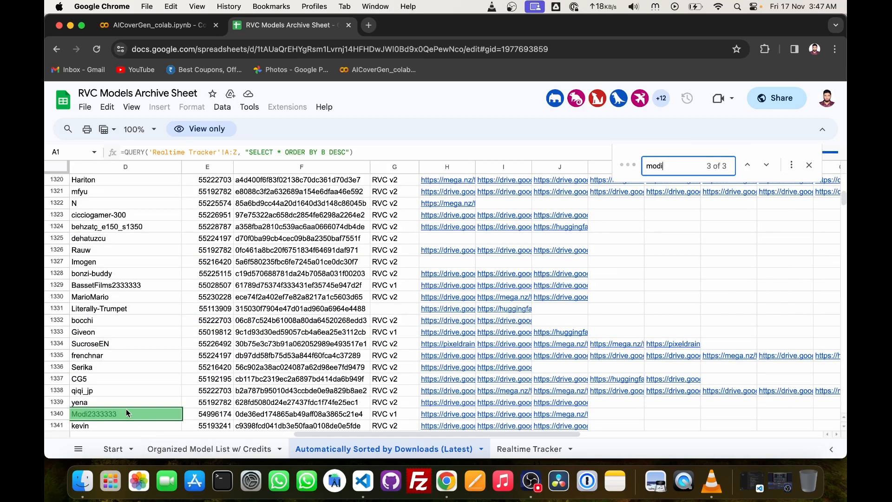
# - Search the sheet for "modi" and open the first alternate URL of the Modi2333333 model to reach Modi.zip
pyautogui.hscroll(-3, 126, 409)
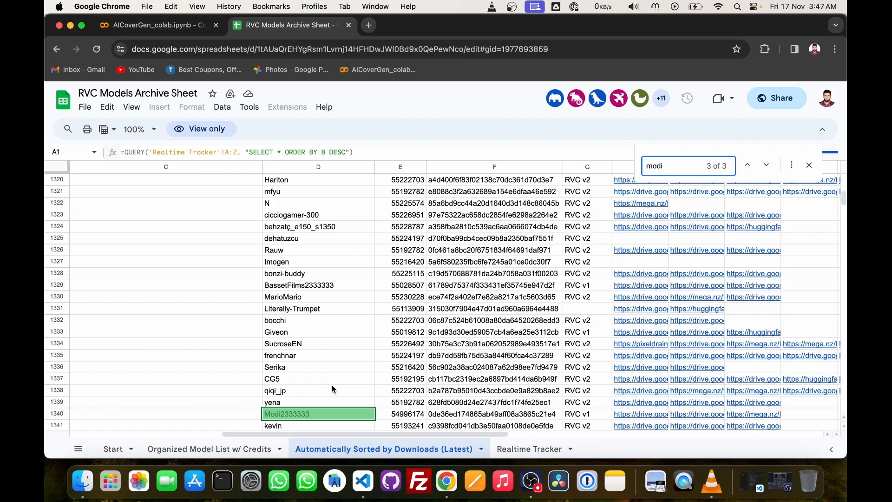
pyautogui.click(637, 413)
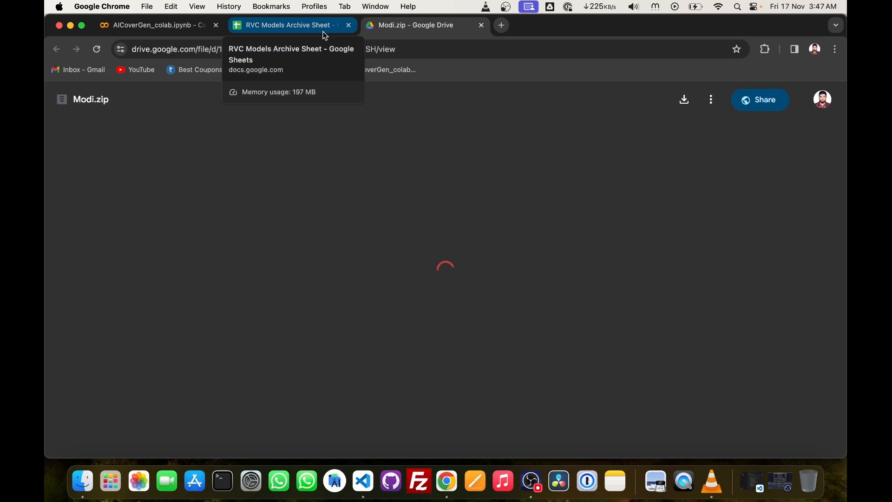
pyautogui.click(324, 31)
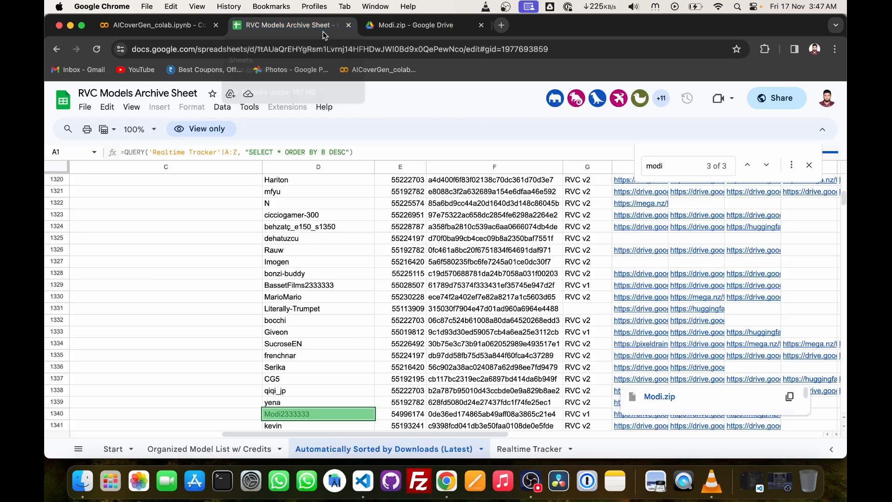
# - Switch to the AICoverGen_colab.ipynb notebook and run all of its cells
pyautogui.click(168, 28)
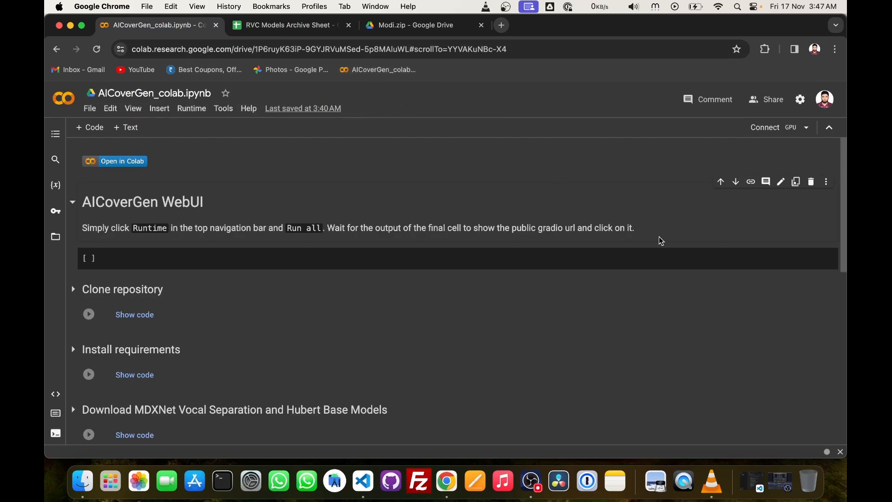
pyautogui.click(193, 115)
pyautogui.click(200, 125)
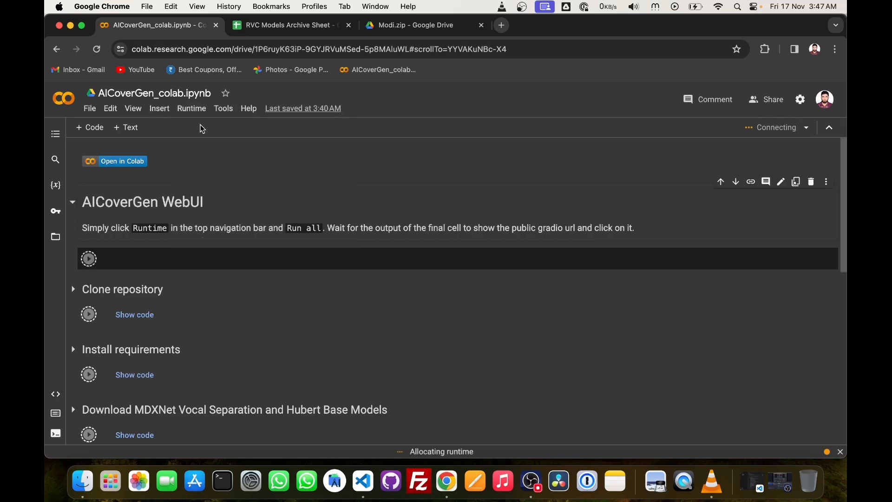
pyautogui.scroll(-3, 245, 292)
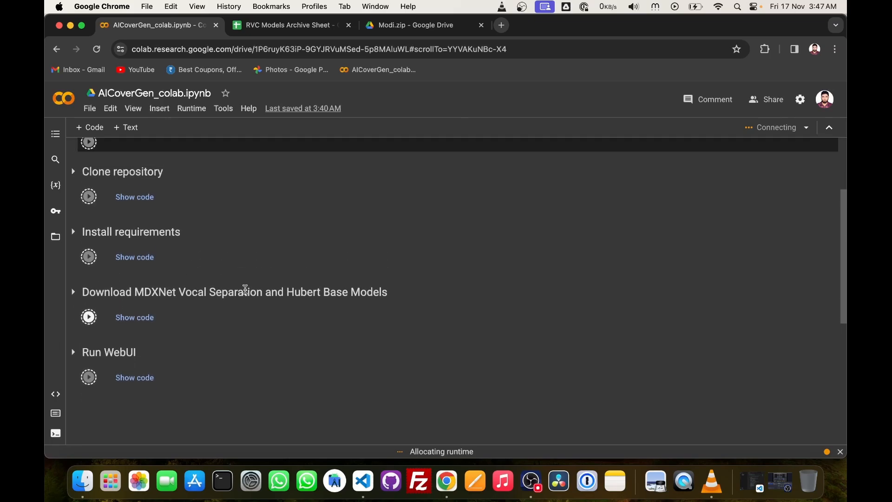
pyautogui.scroll(3, 245, 293)
# - Return to the RVC Models Archive Sheet and search it for "arijit"
pyautogui.click(279, 26)
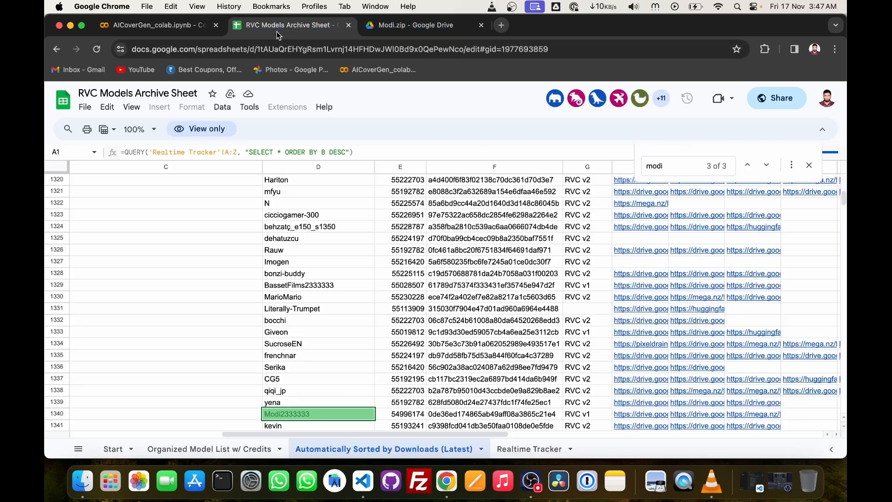
pyautogui.hscroll(-3, 397, 344)
pyautogui.scroll(-1, 396, 343)
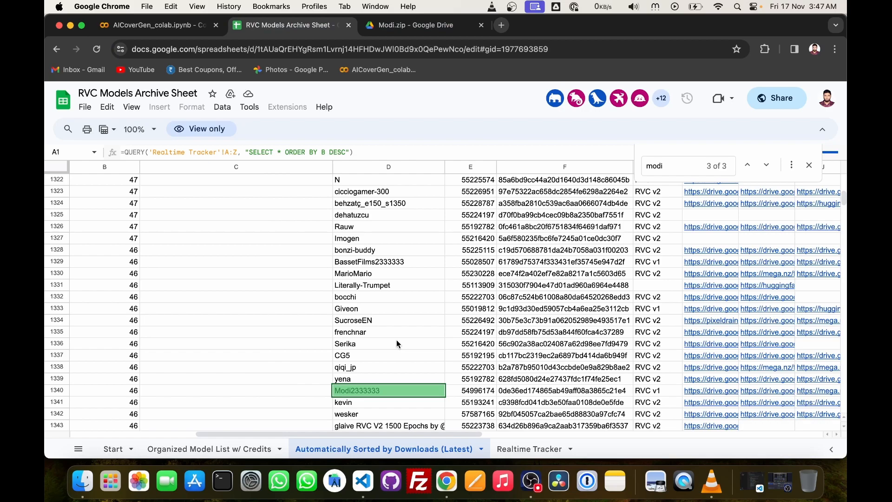
pyautogui.hscroll(-3, 397, 343)
pyautogui.scroll(9, 397, 343)
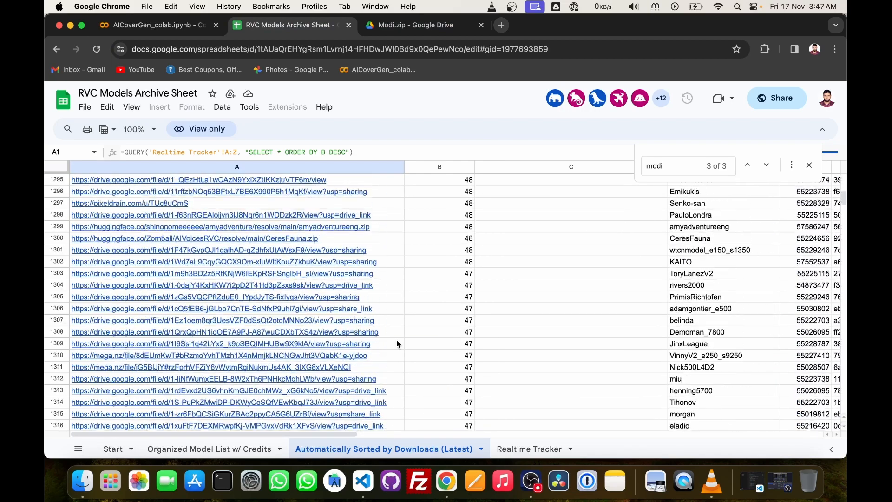
pyautogui.hscroll(10, 397, 344)
pyautogui.hscroll(-1, 397, 344)
pyautogui.hotkey('ctrl', 'f')
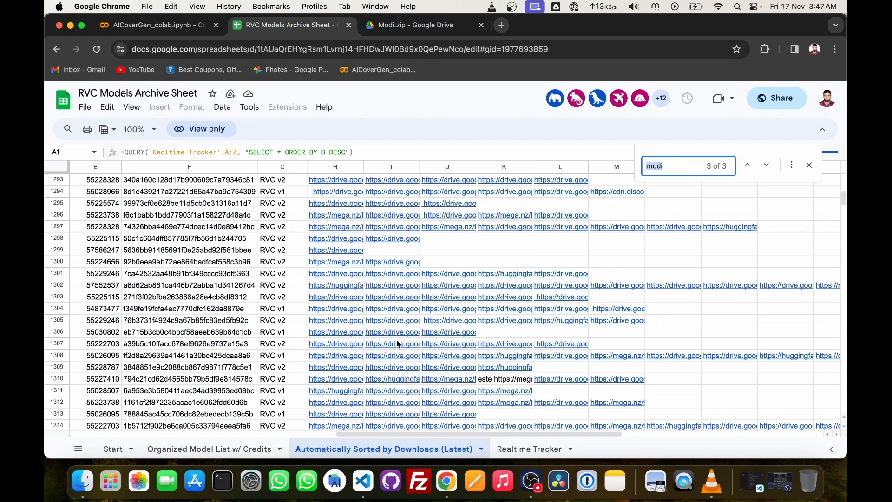
pyautogui.write('arijit')
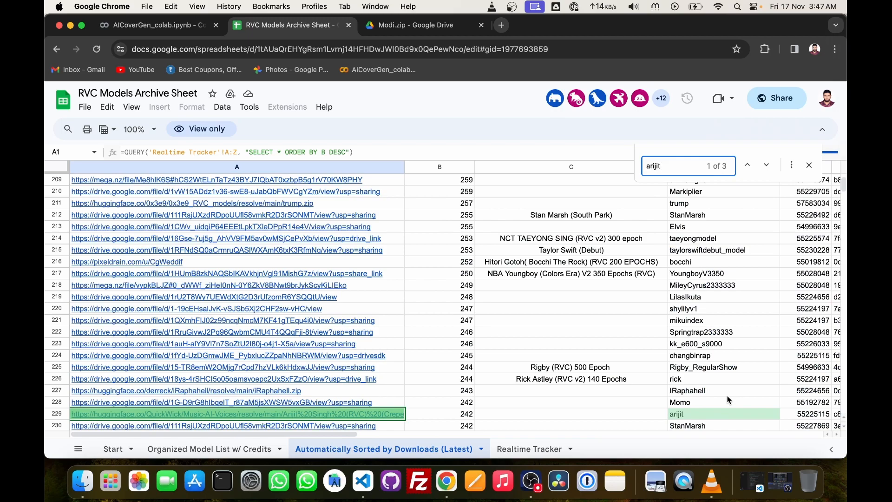
# - Open the arijit model's first alternate URL to view arijit.zip on Google Drive, and close both Drive pages
pyautogui.click(153, 417)
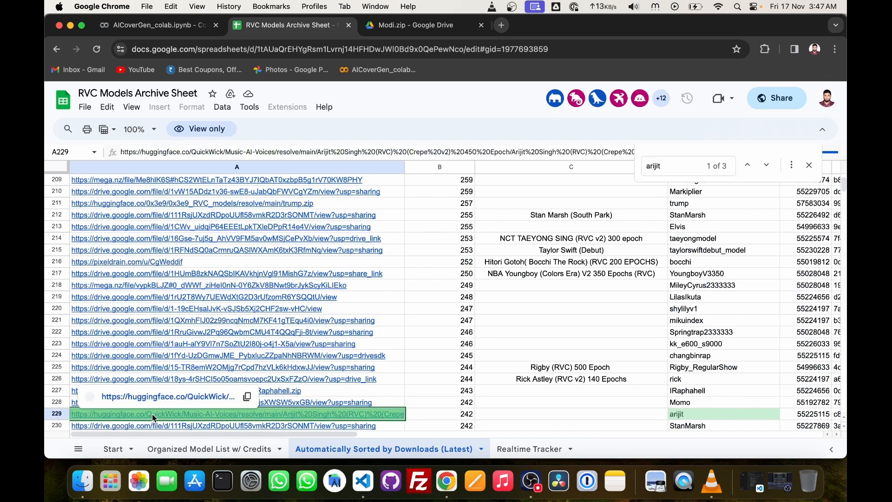
pyautogui.hscroll(-3, 130, 408)
pyautogui.hscroll(10, 494, 415)
pyautogui.click(494, 414)
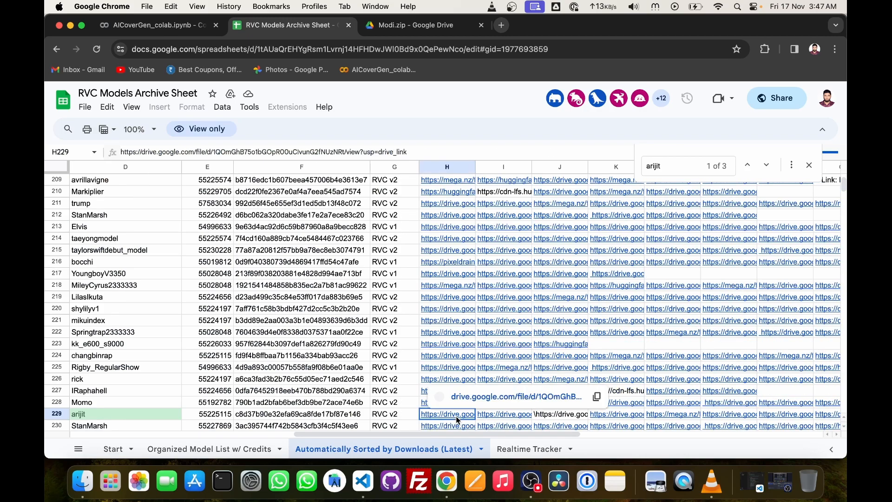
pyautogui.click(502, 393)
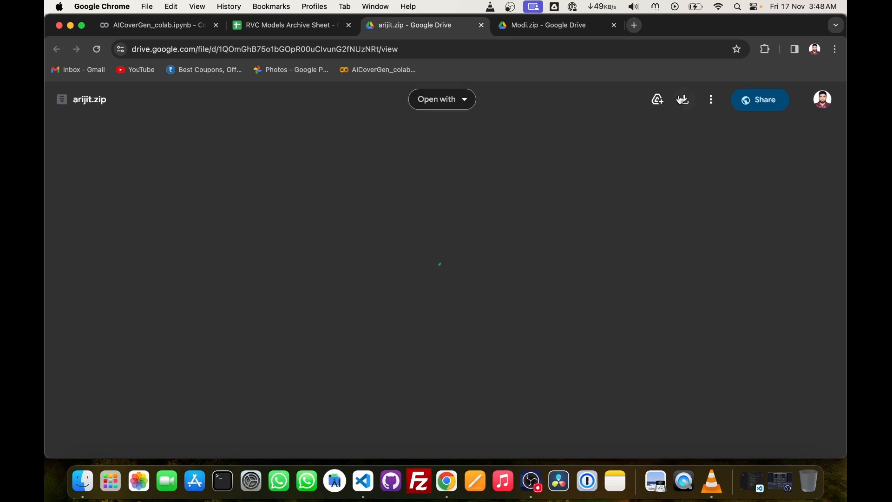
pyautogui.click(480, 26)
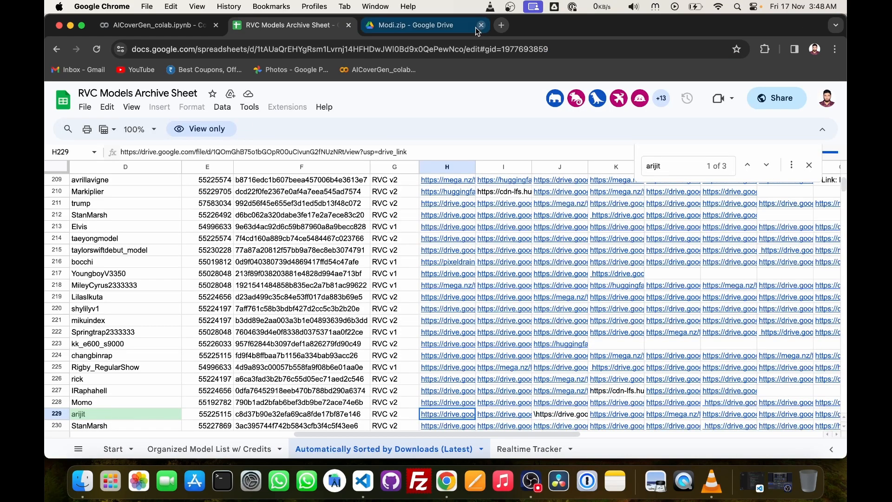
pyautogui.click(479, 31)
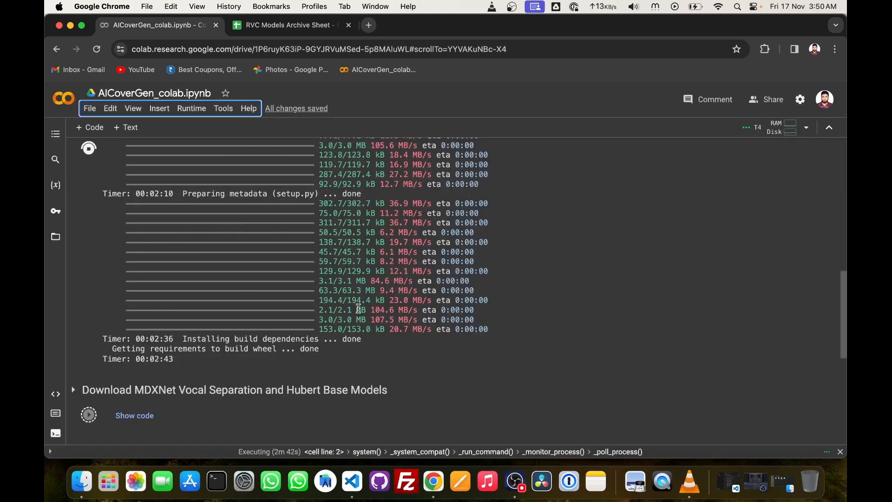
# - Review the notebook's cell output and open the public gradio.live URL from the Run WebUI cell
pyautogui.scroll(15, 358, 309)
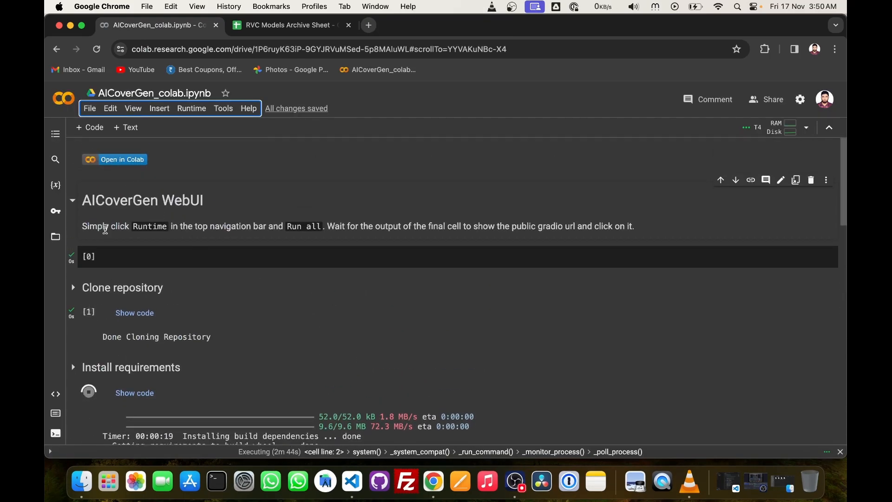
pyautogui.scroll(-5, 103, 260)
pyautogui.scroll(-2, 101, 297)
pyautogui.scroll(-8, 192, 331)
pyautogui.scroll(-10, 192, 331)
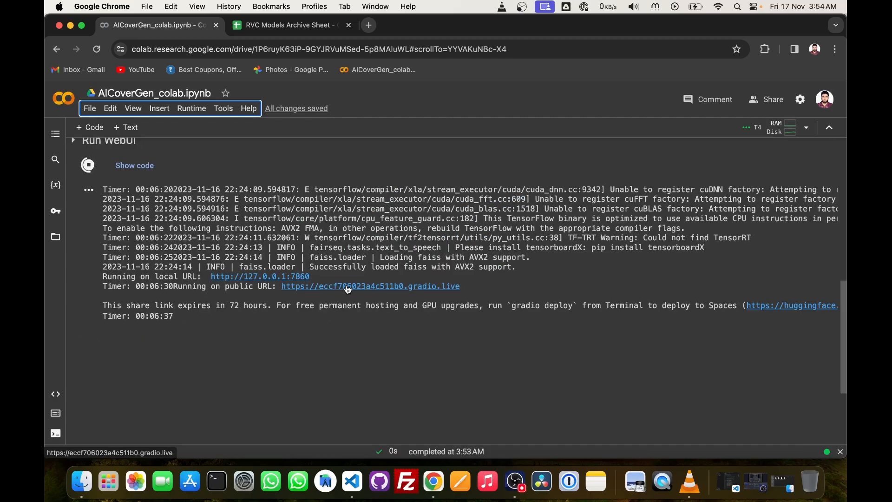
pyautogui.click(175, 286)
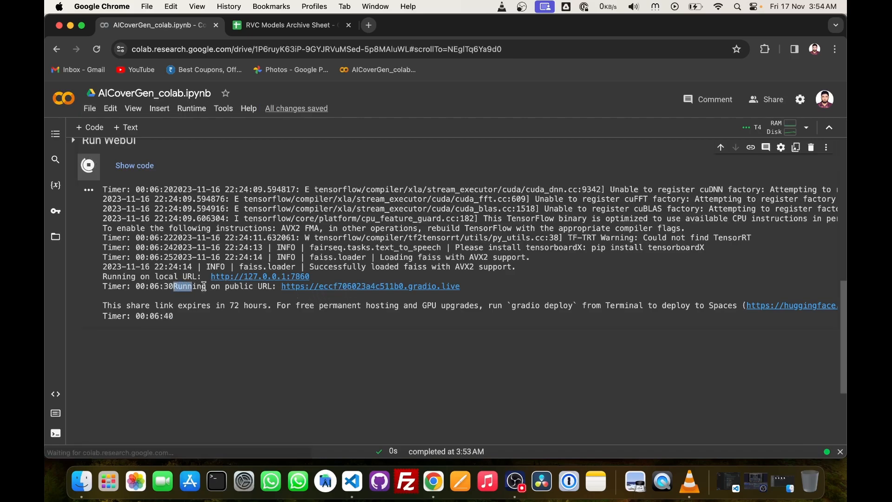
pyautogui.rightClick(303, 288)
pyautogui.click(335, 330)
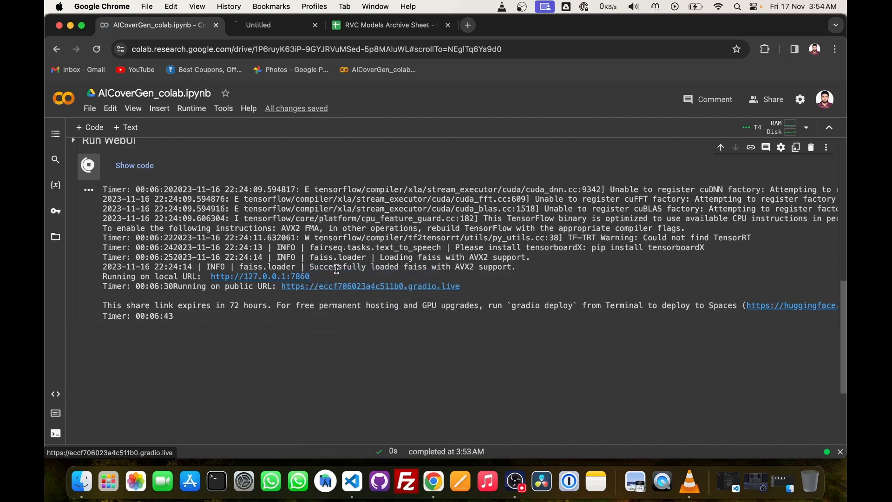
pyautogui.hotkey('ctrl', 'Tab')
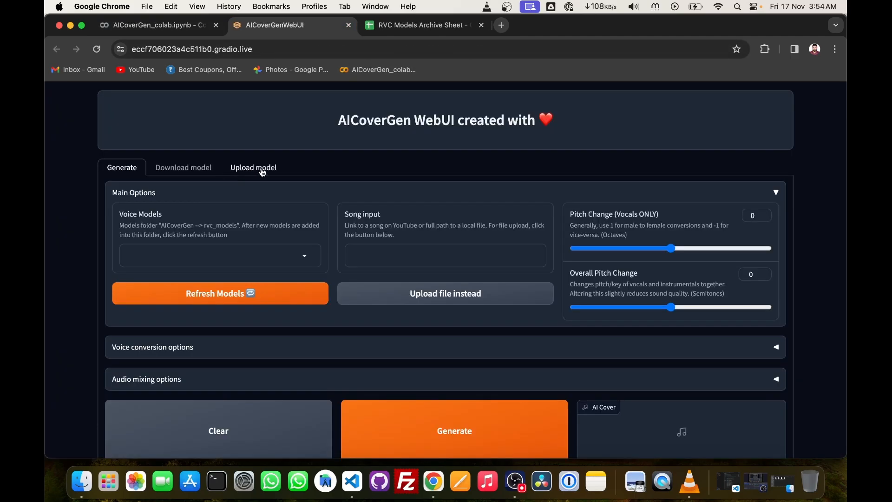
# - Choose Modi.zip as the zip file for uploading a locally trained voice model
pyautogui.click(263, 172)
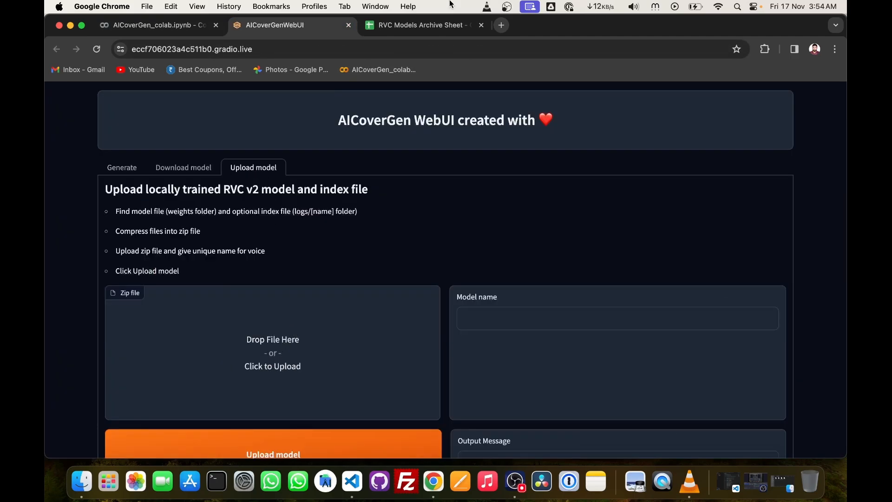
pyautogui.click(461, 28)
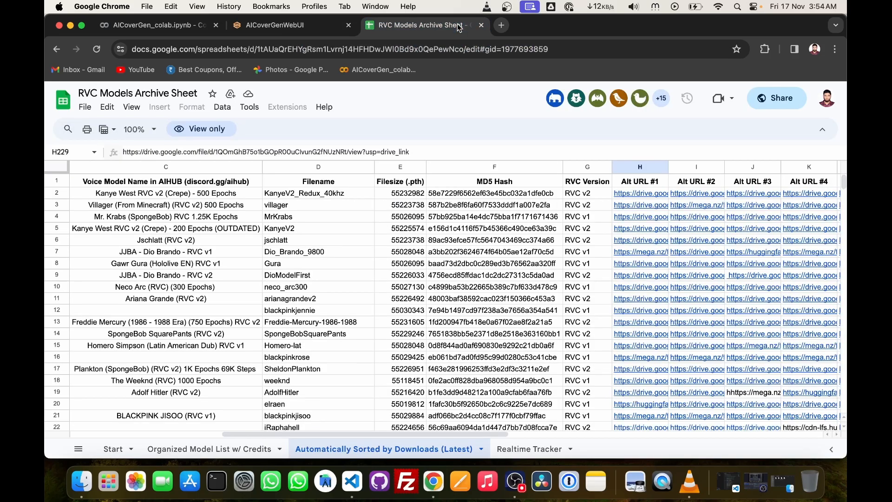
pyautogui.click(278, 31)
pyautogui.scroll(-2, 398, 323)
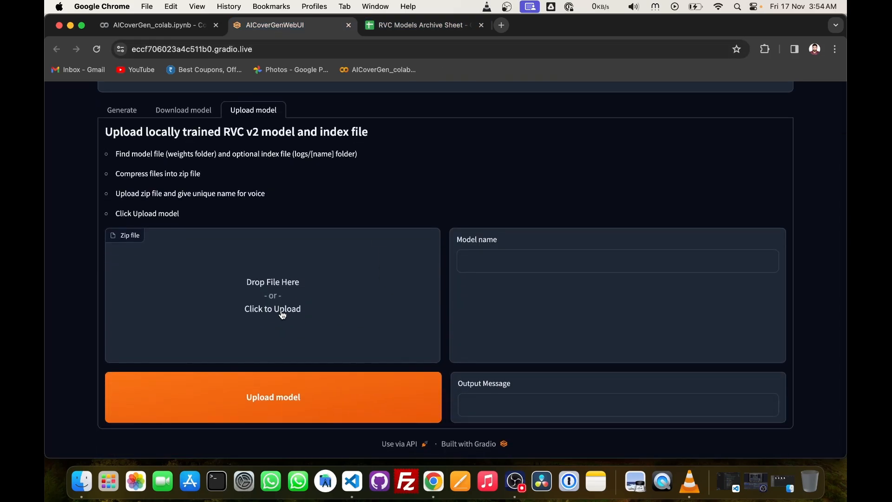
pyautogui.click(297, 305)
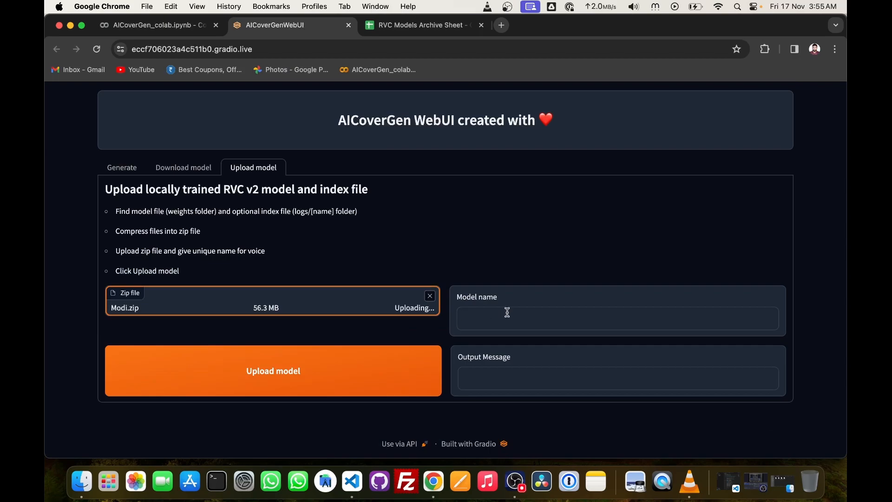
# - Name the model "Modi" and upload it
pyautogui.click(508, 312)
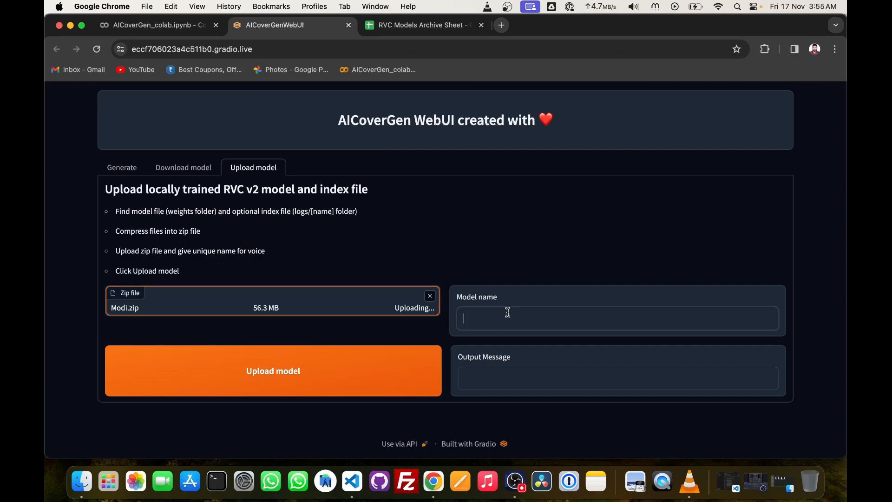
pyautogui.write('MODI')
pyautogui.press('BackSpace')
pyautogui.write('odi')
pyautogui.click(265, 385)
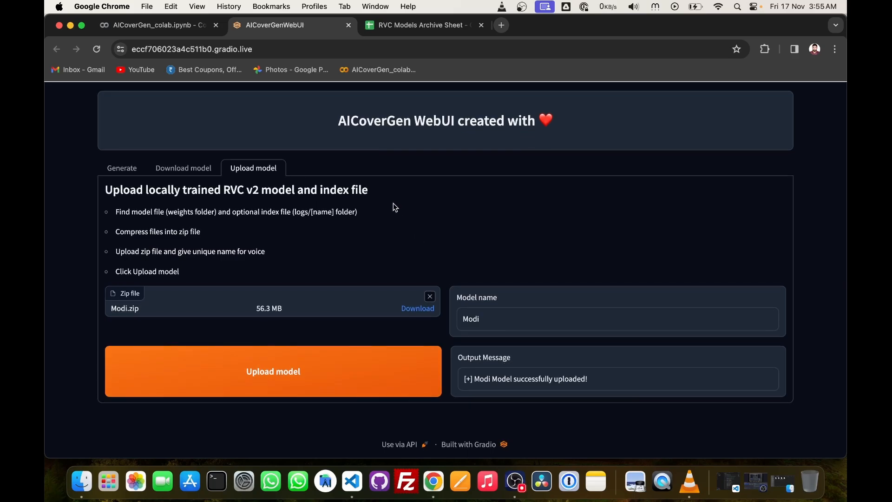
# - Refresh the voice models for cover generation, select the Modi model, and switch the song input to file upload
pyautogui.click(193, 170)
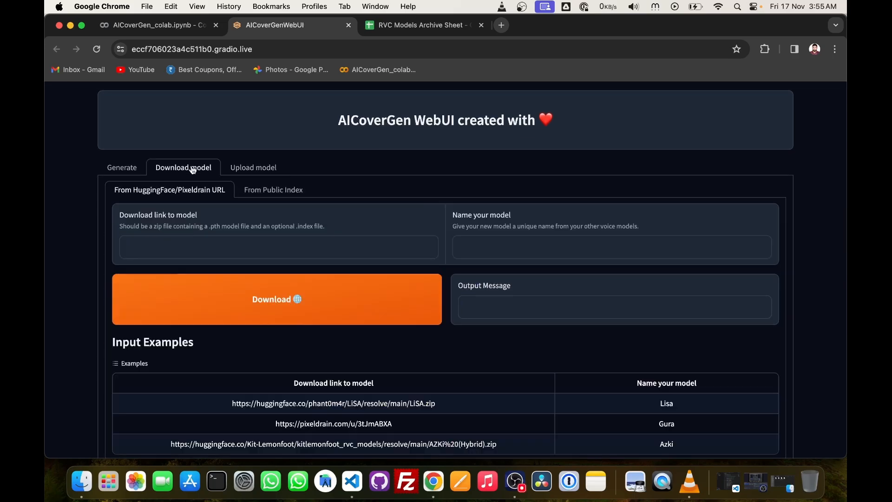
pyautogui.click(125, 169)
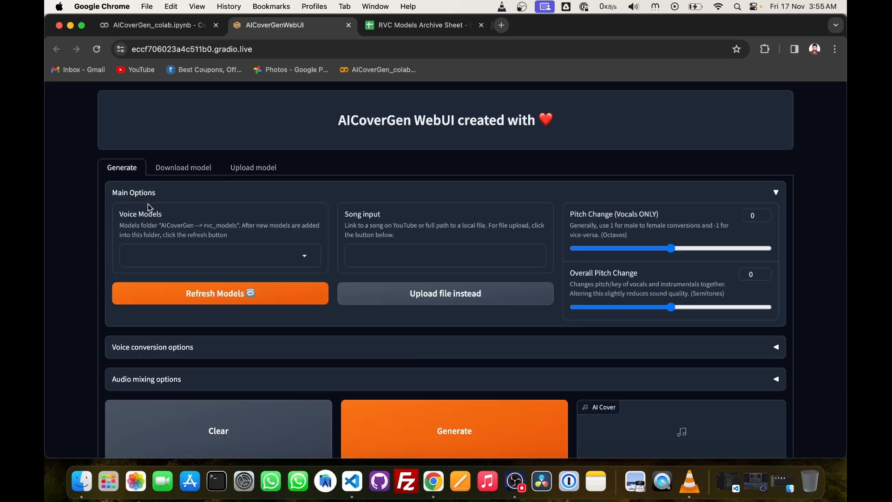
pyautogui.click(216, 294)
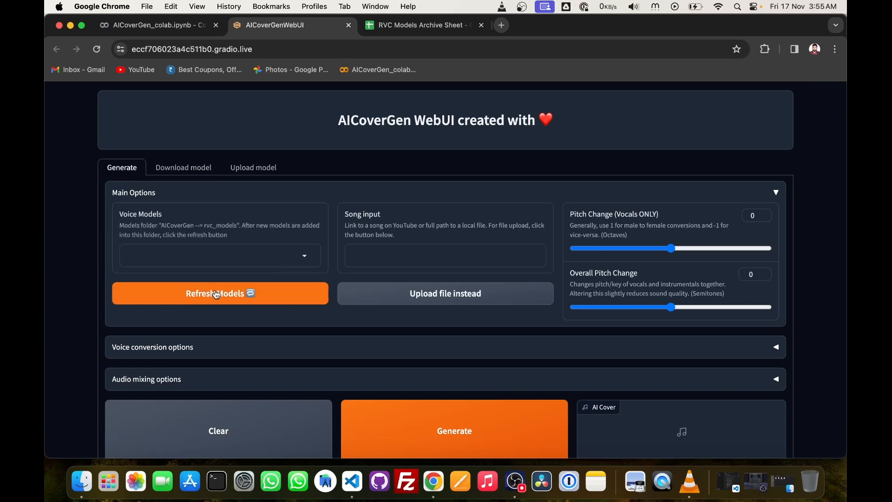
pyautogui.click(241, 256)
pyautogui.click(152, 278)
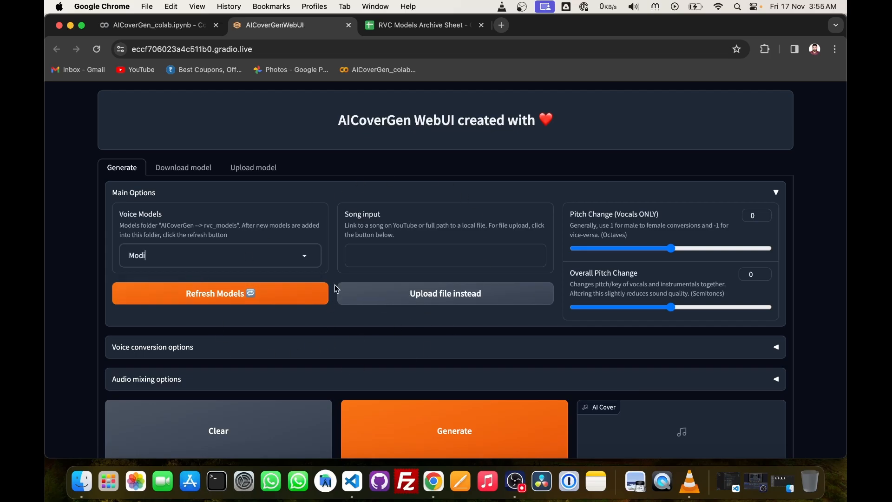
pyautogui.click(383, 295)
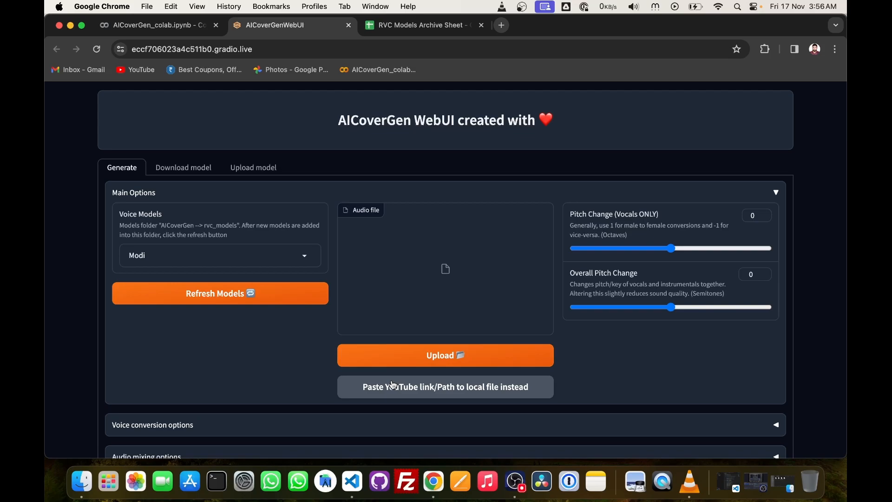
# - Copy the path of AICoverGen_colab.ipynb from the HRVC folder in the Colab notebook's files
pyautogui.click(137, 25)
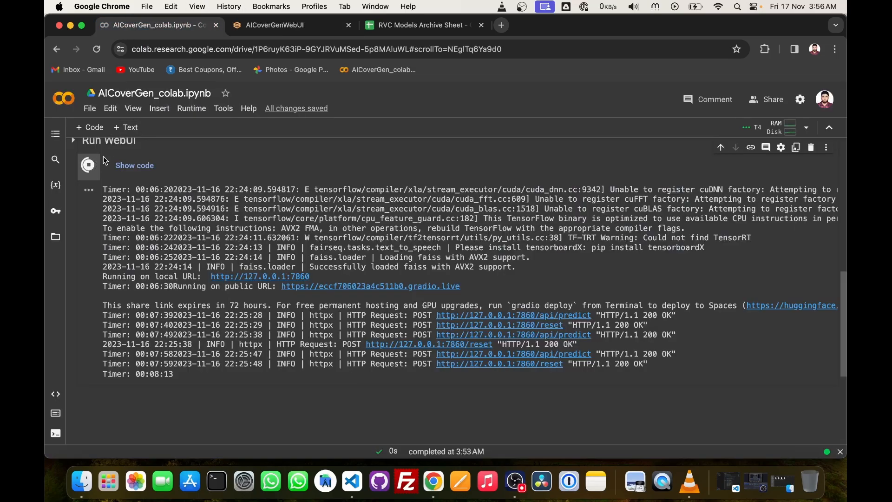
pyautogui.click(56, 237)
pyautogui.click(98, 190)
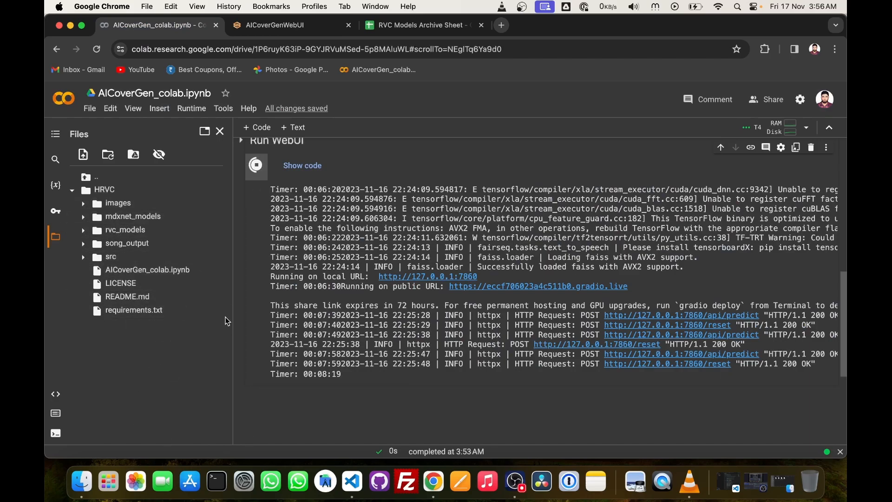
pyautogui.click(225, 270)
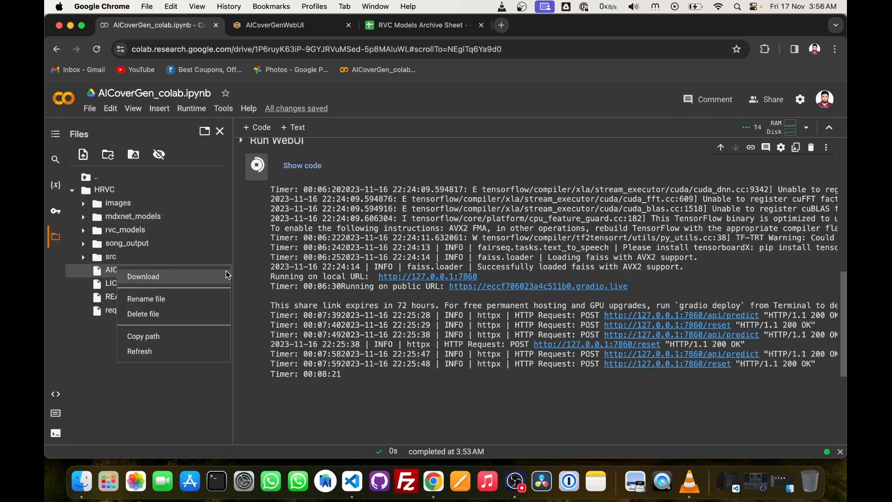
pyautogui.click(202, 338)
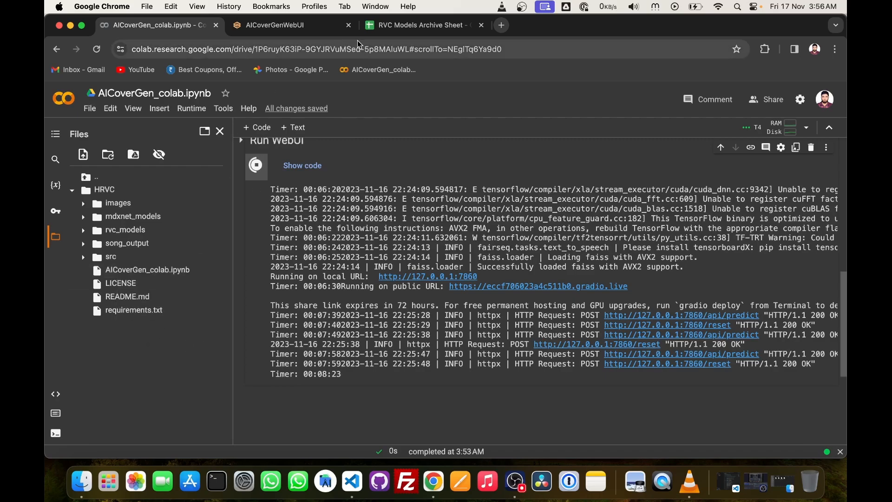
# - Return to the AICoverGen WebUI, upload Ek Mutho Shopno.mp3 as the song, and generate its AI cover
pyautogui.click(288, 26)
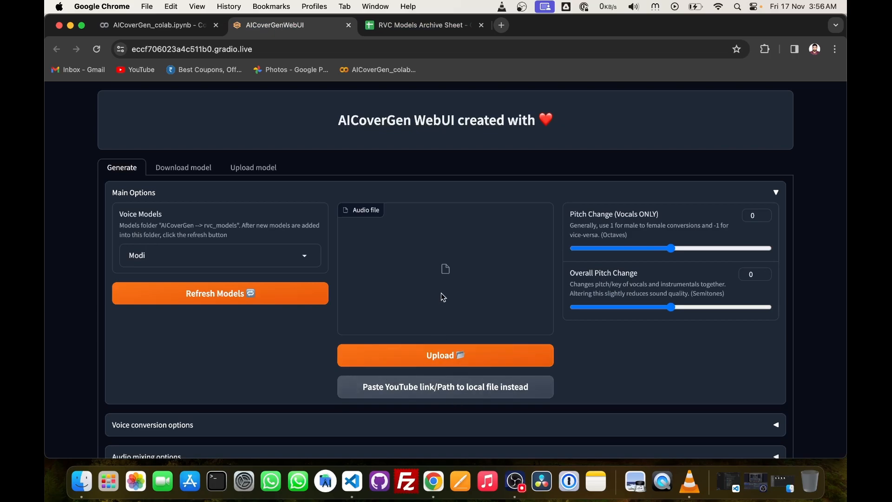
pyautogui.click(412, 351)
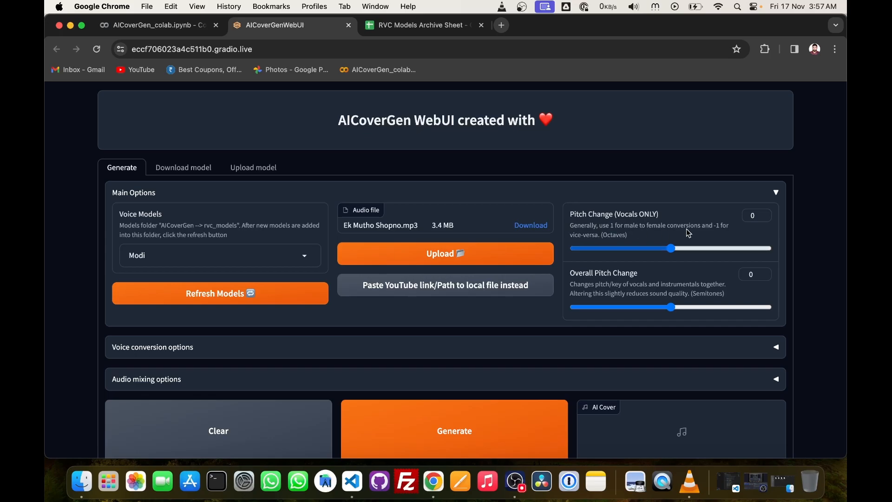
pyautogui.doubleClick(753, 217)
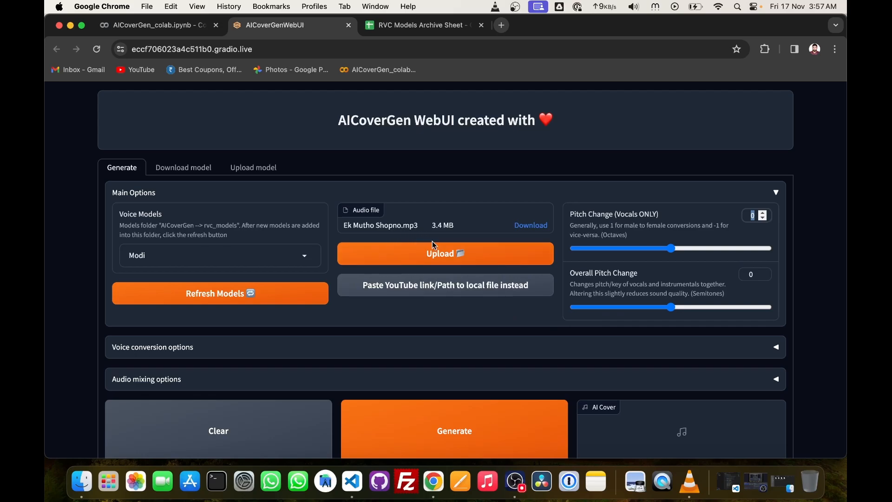
pyautogui.click(596, 231)
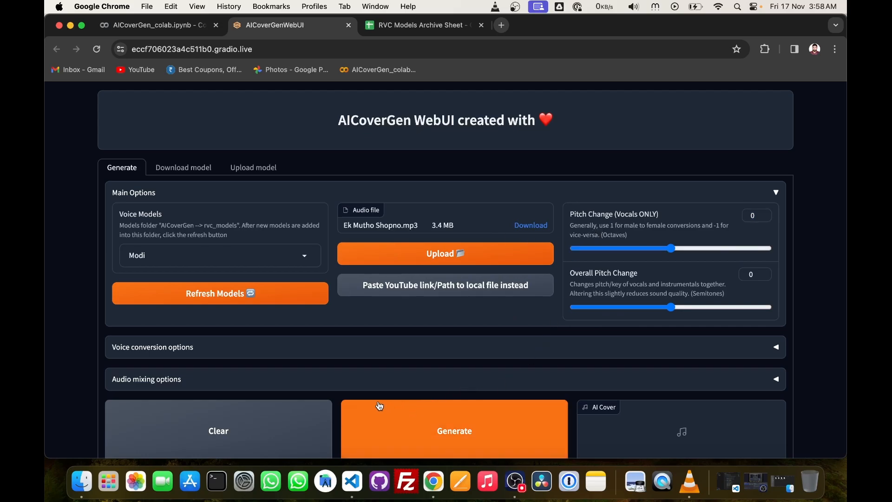
pyautogui.click(462, 445)
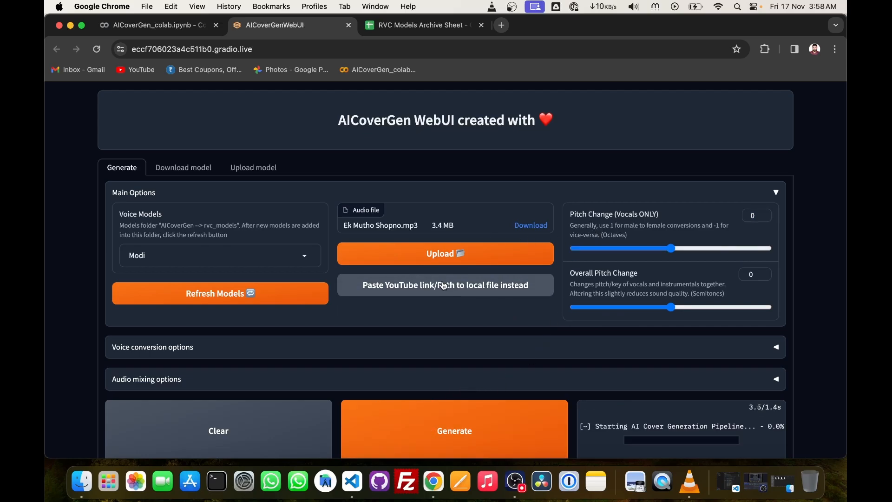
# - Examine the voice conversion options and the audio mixing options, and collapse both sections
pyautogui.scroll(-2, 443, 285)
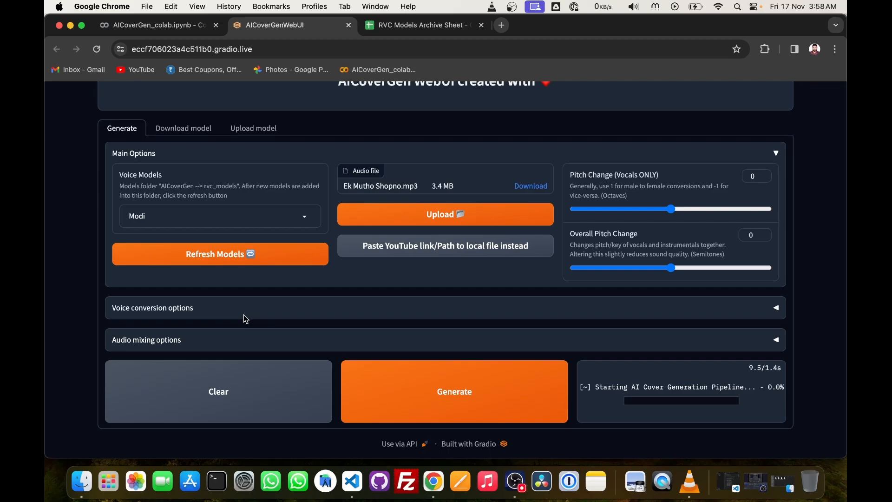
pyautogui.click(245, 316)
pyautogui.scroll(-5, 233, 321)
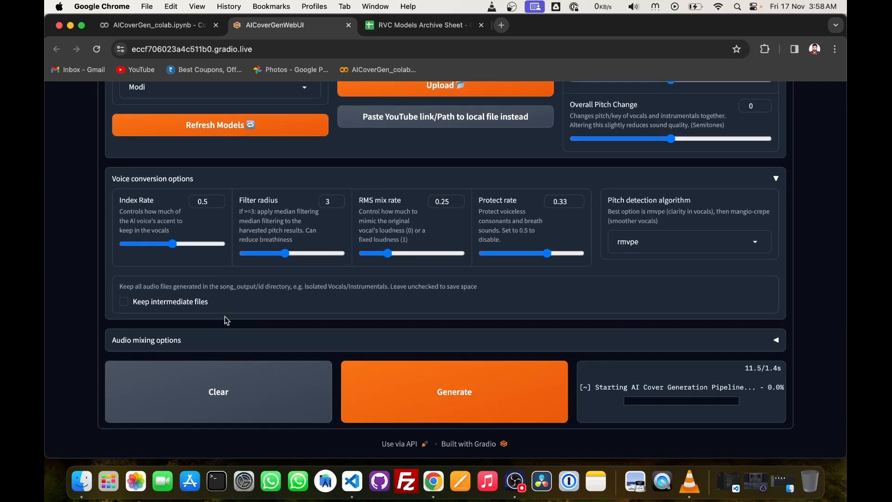
pyautogui.click(208, 340)
pyautogui.scroll(-4, 209, 336)
pyautogui.scroll(4, 209, 336)
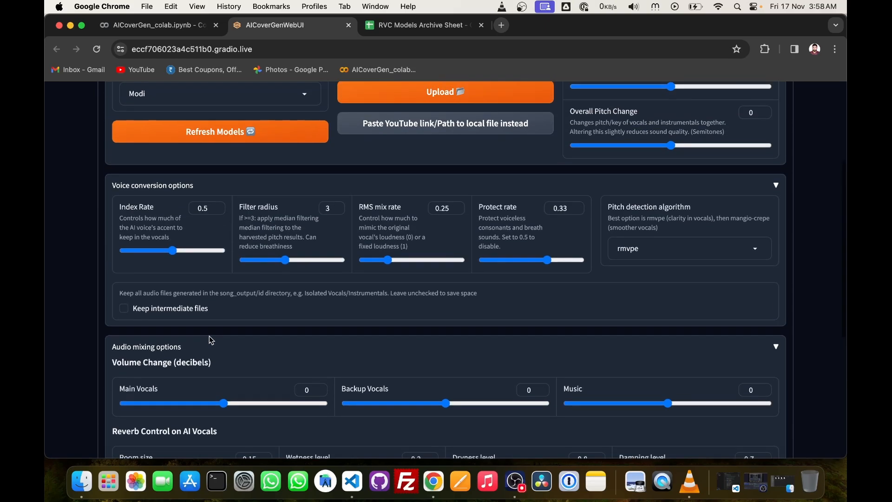
pyautogui.click(260, 187)
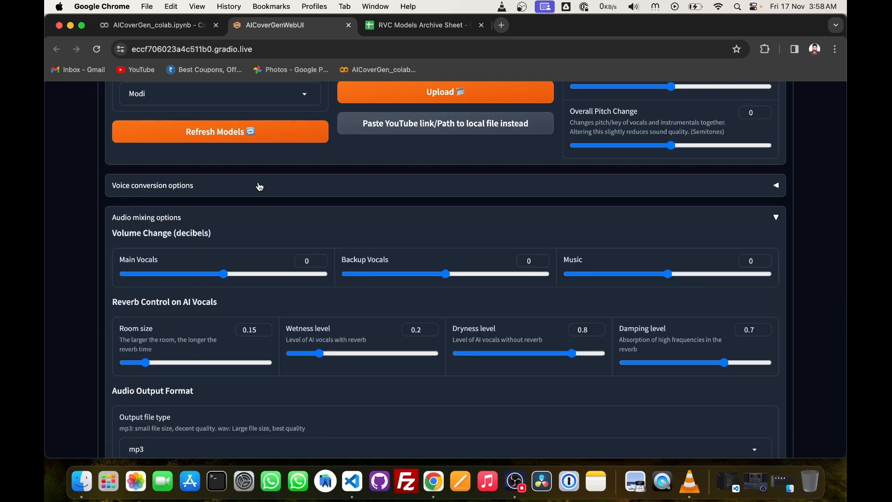
pyautogui.click(244, 223)
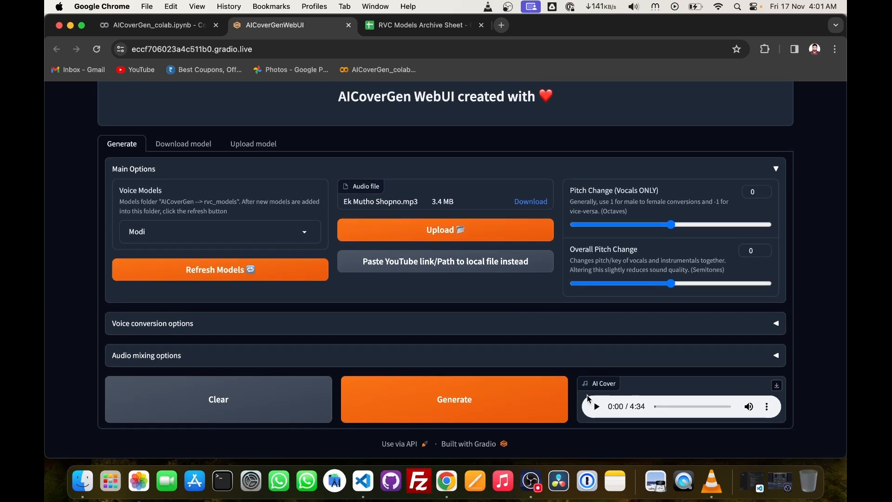
# - View the download and playback speed options of the generated AI cover, and play the track
pyautogui.click(767, 409)
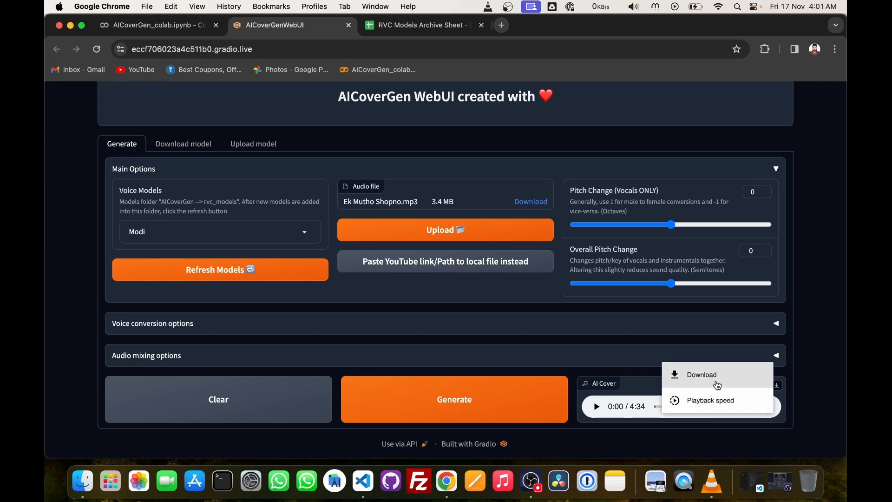
pyautogui.click(617, 349)
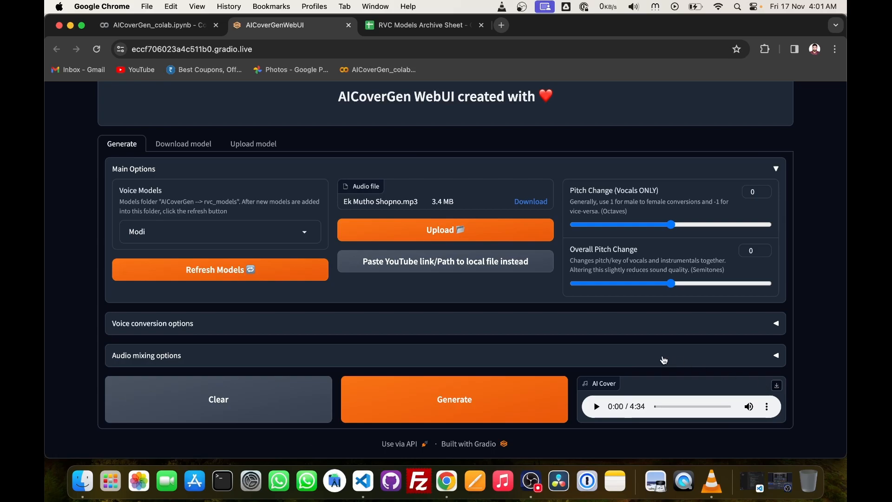
pyautogui.click(596, 407)
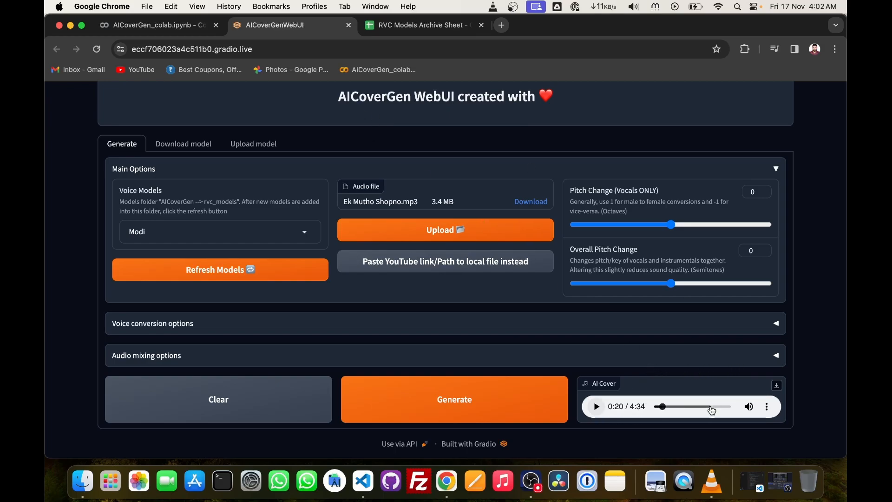
# - Upload Ashq Na Ho.mp3 as the new song and generate its AI cover with the Modi voice
pyautogui.click(499, 230)
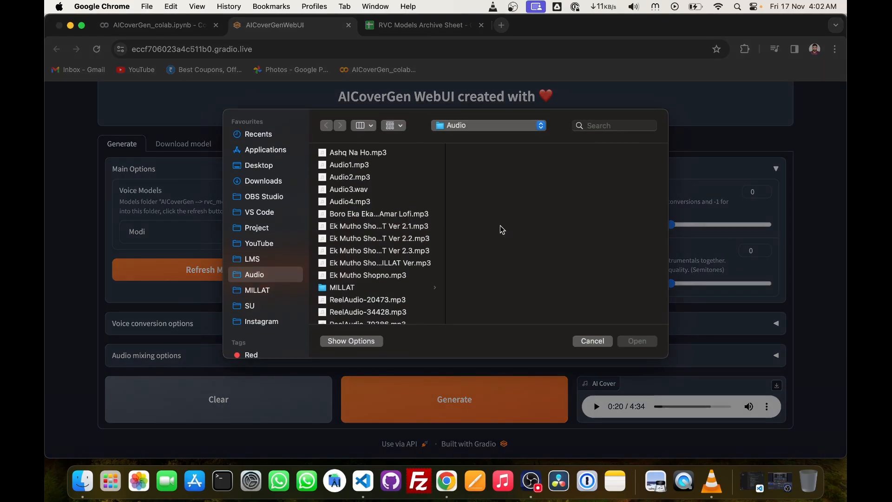
pyautogui.click(363, 155)
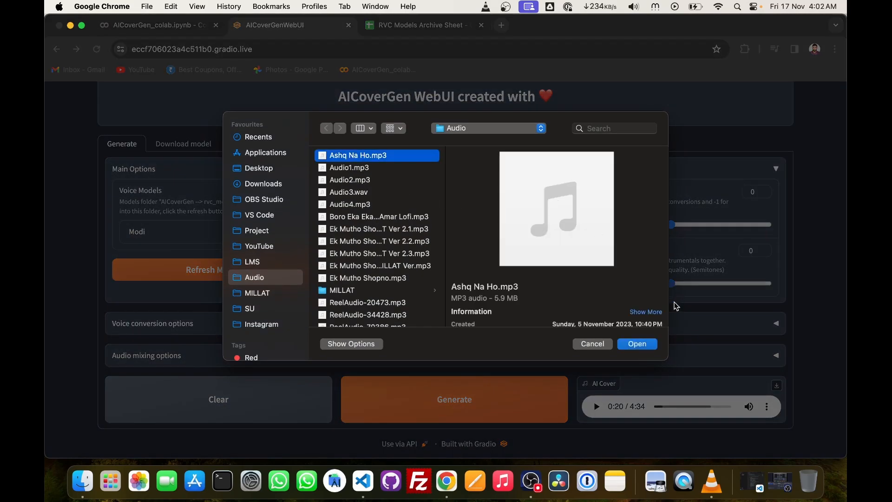
pyautogui.click(638, 343)
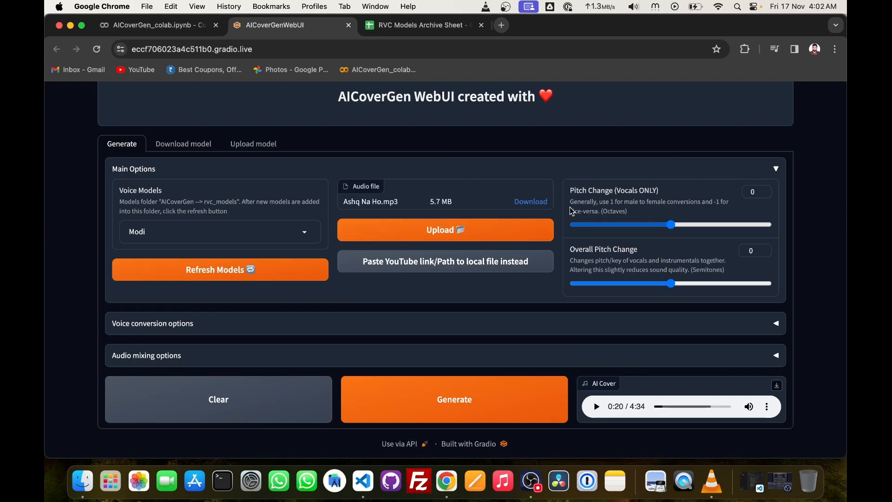
pyautogui.click(439, 409)
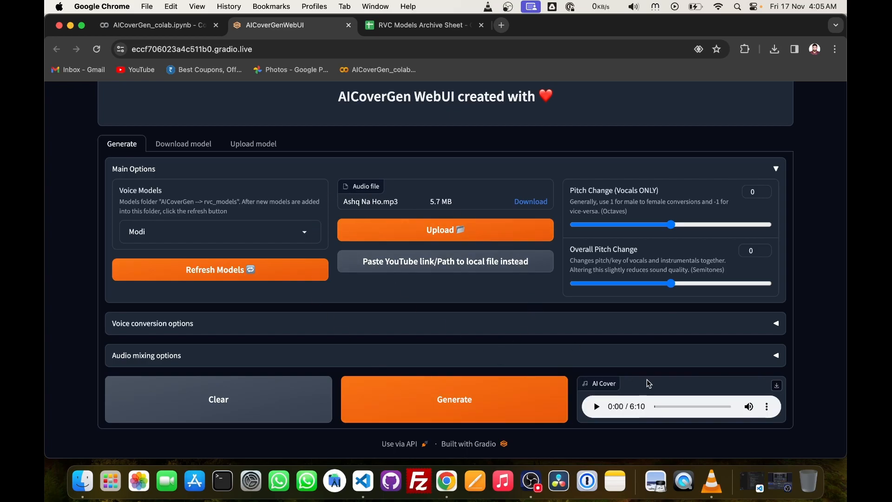
# - Play the Ashq Na Ho AI cover and skip ahead in the track
pyautogui.click(597, 407)
pyautogui.click(665, 407)
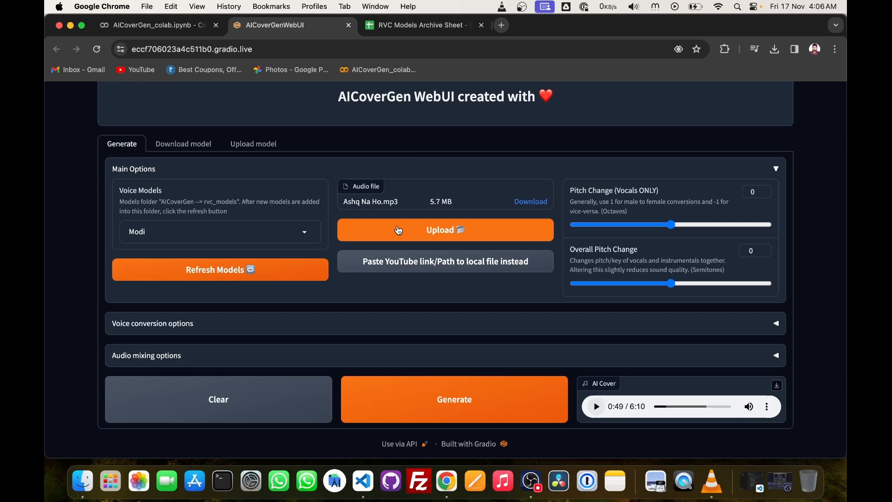
# - Browse the voice models sorted by downloads in the RVC Models Archive Sheet, examining their names and download links
pyautogui.click(403, 24)
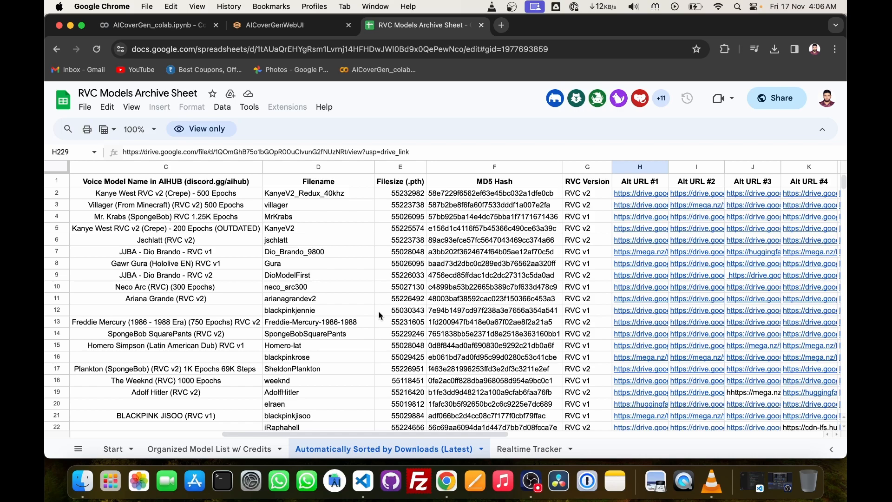
pyautogui.scroll(-4, 365, 365)
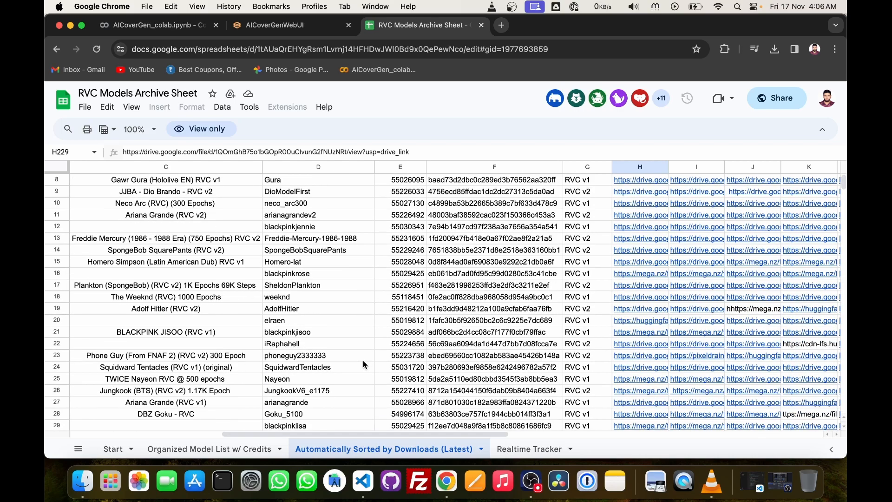
pyautogui.scroll(-10, 364, 365)
pyautogui.hscroll(-2, 365, 365)
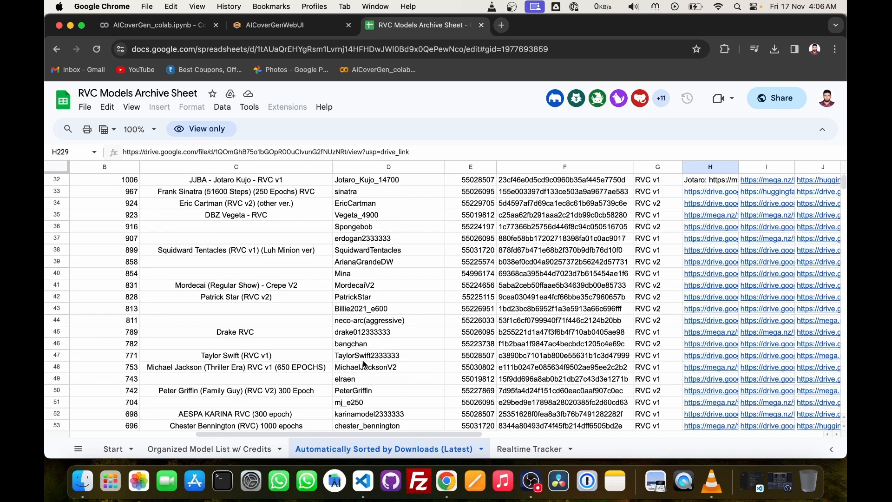
pyautogui.scroll(-15, 364, 365)
pyautogui.hscroll(-3, 364, 365)
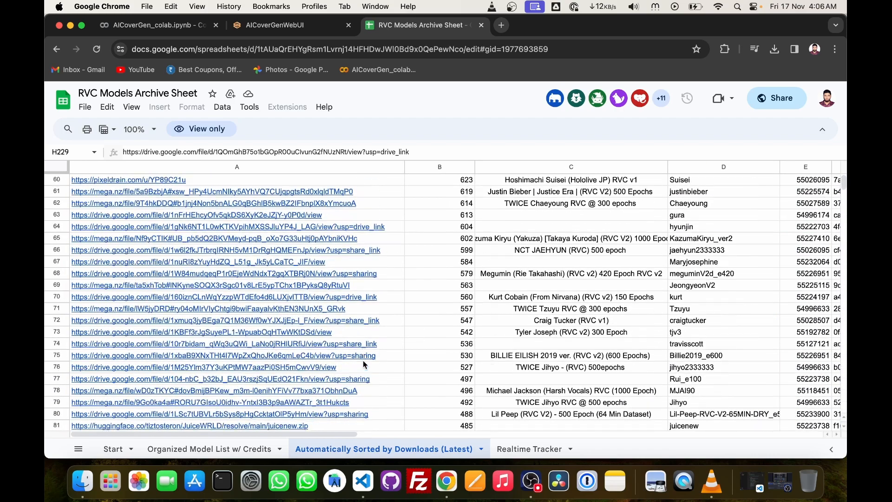
pyautogui.scroll(-1, 365, 365)
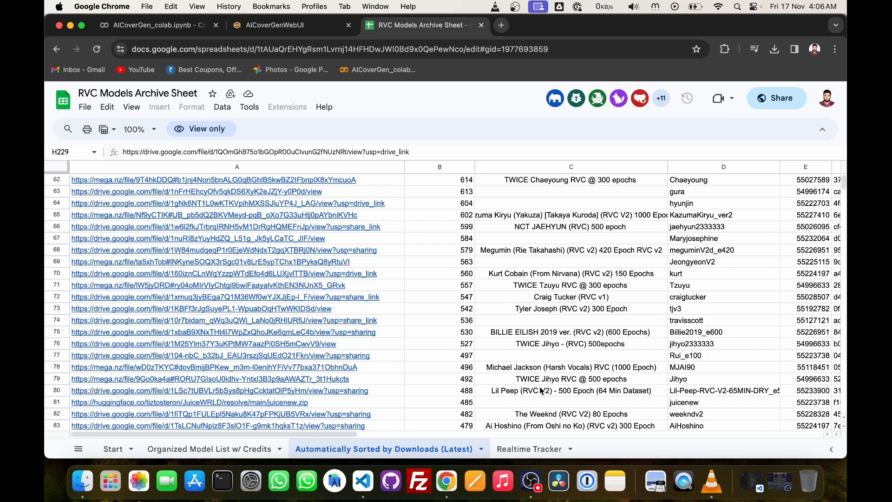
pyautogui.scroll(-5, 541, 392)
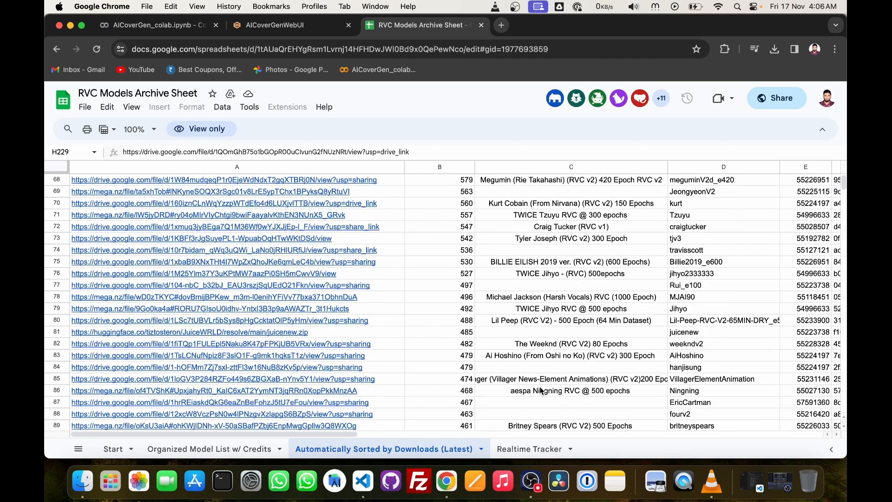
pyautogui.scroll(-1, 542, 391)
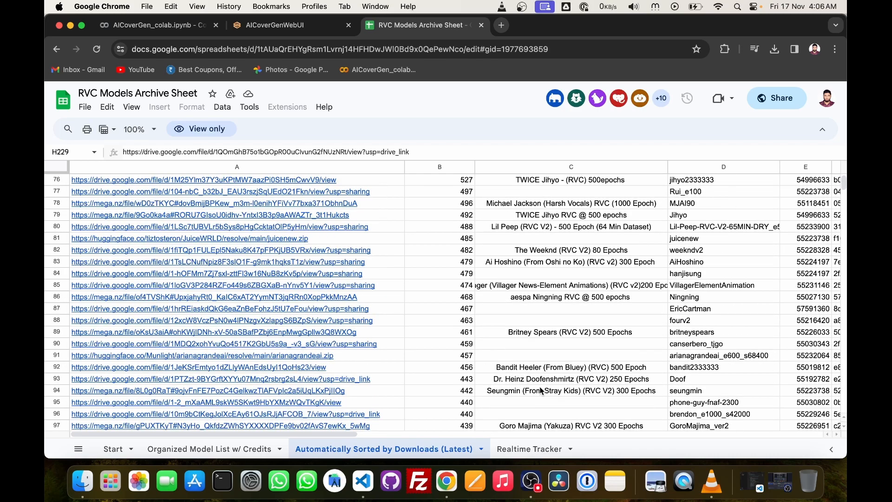